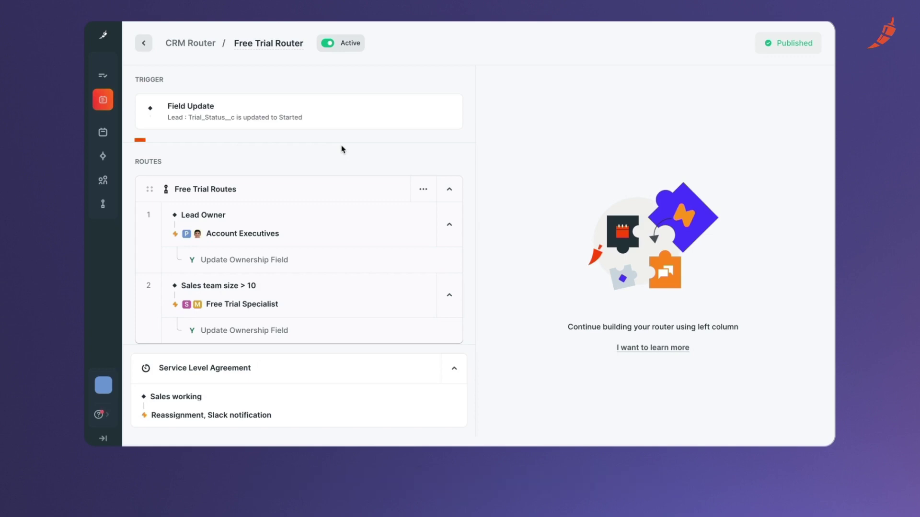
Step: Configure the router's field update trigger with Lead as the object and Trial Status as the field
click(303, 126)
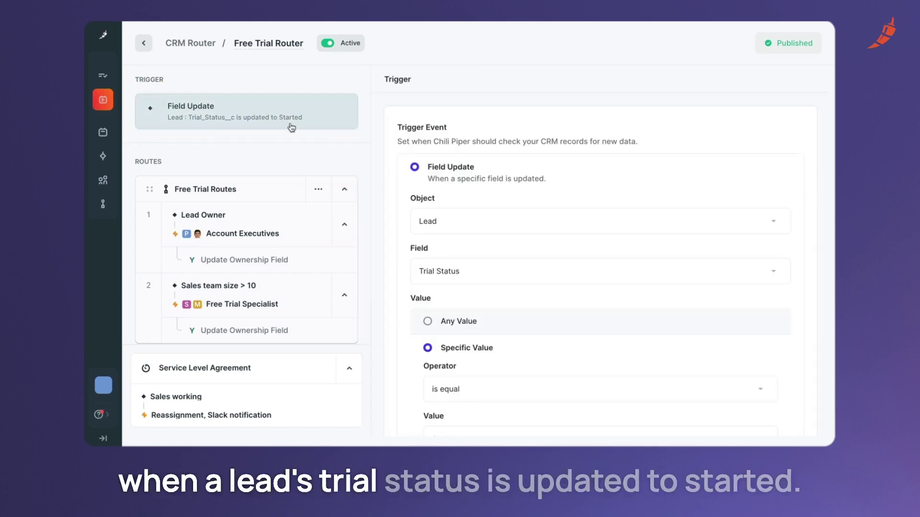
click(473, 226)
text(le)
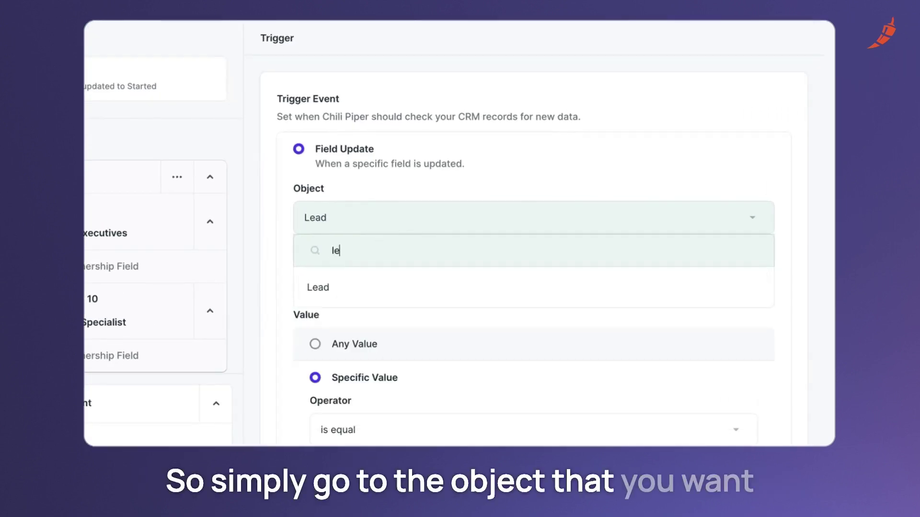
text(ad)
click(359, 286)
click(384, 277)
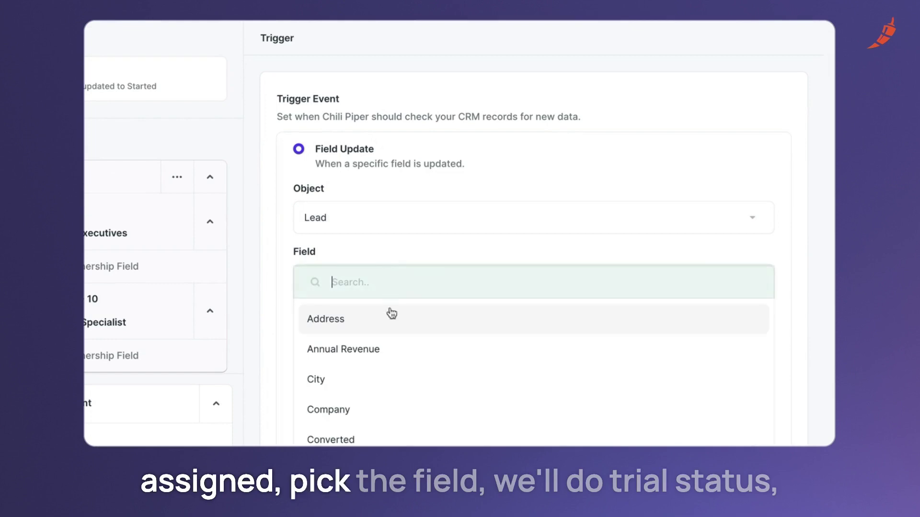
text(trial)
click(367, 321)
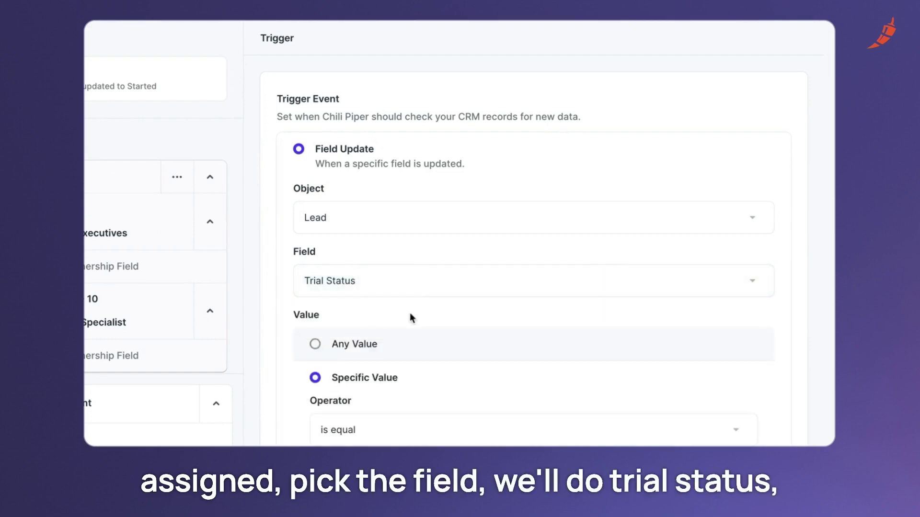
Step: Review the trigger's specific value condition, record evaluation and delay settings
scroll(409, 317, down, 4)
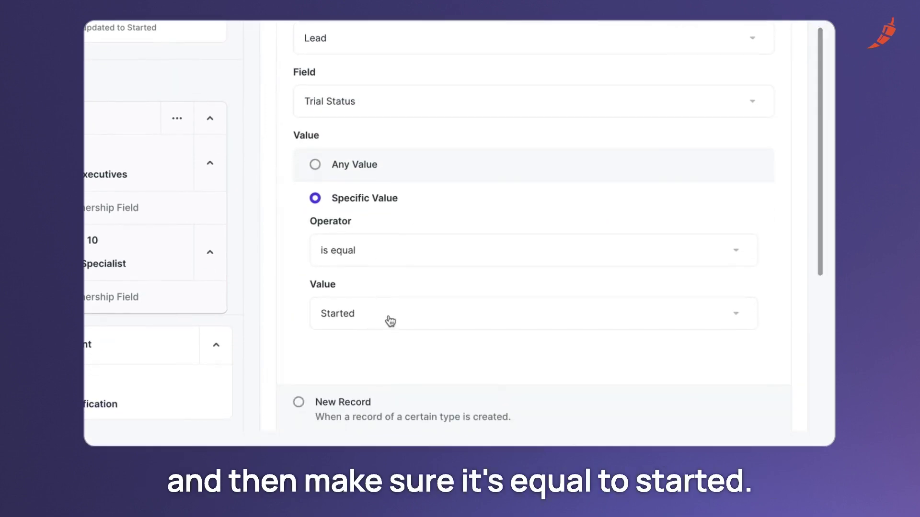
scroll(391, 321, down, 3)
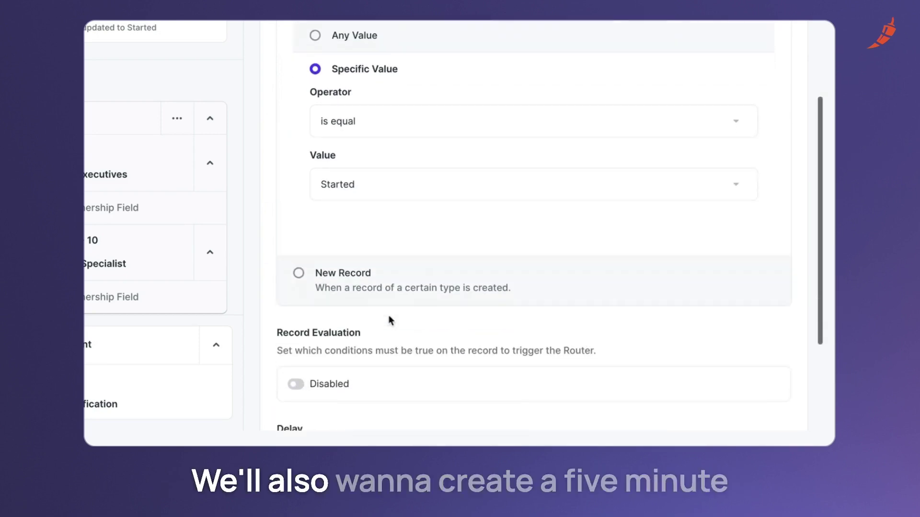
scroll(390, 321, down, 3)
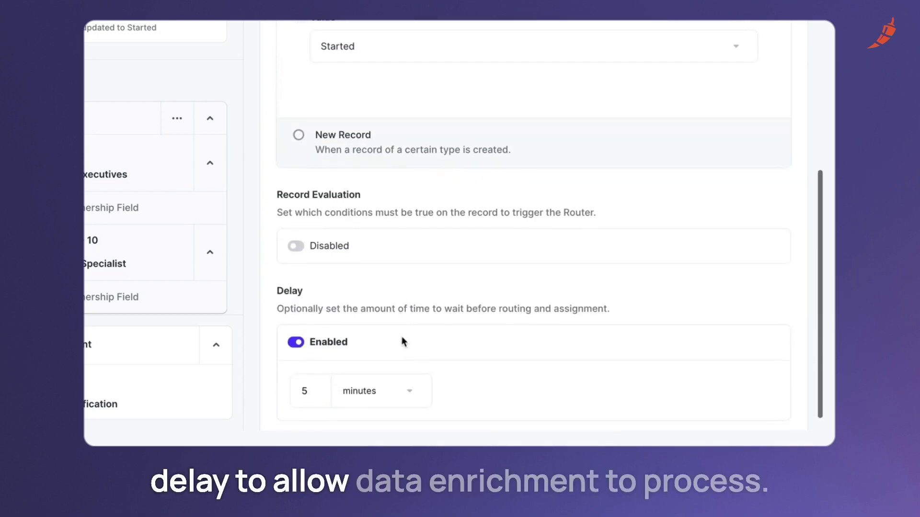
scroll(403, 341, down, 1)
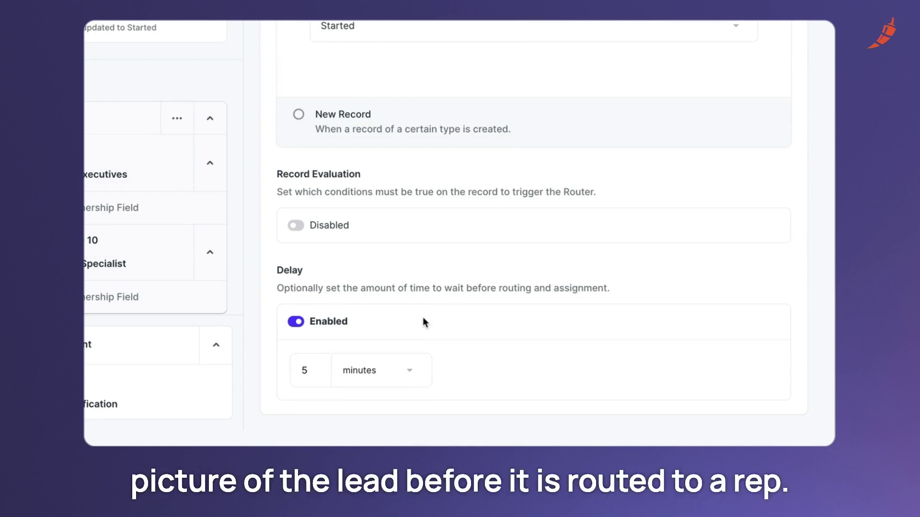
Step: Open the Lead Owner route and examine its rule, distribution team and ownership field action
click(138, 167)
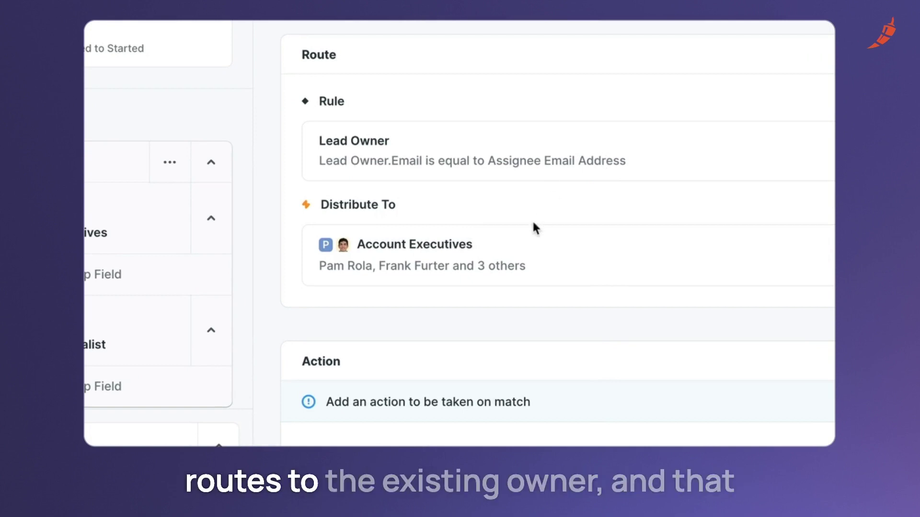
scroll(519, 265, down, 1)
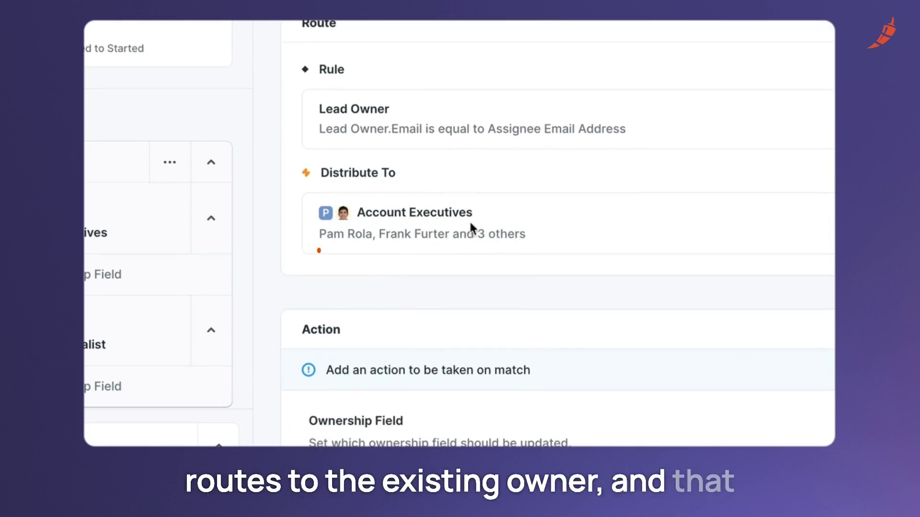
scroll(483, 201, down, 7)
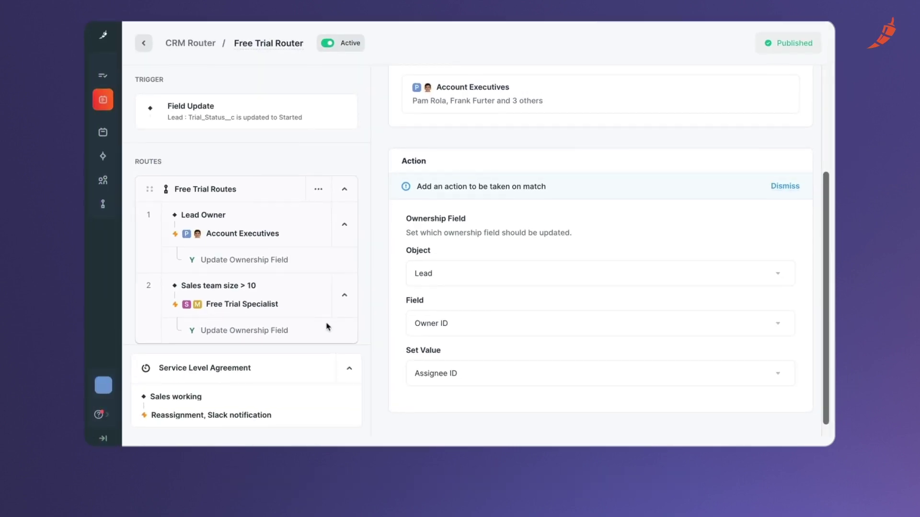
Step: Examine the Sales team size > 10 route with its ownership action, and open the Service Level Agreement's rule and actions
click(275, 295)
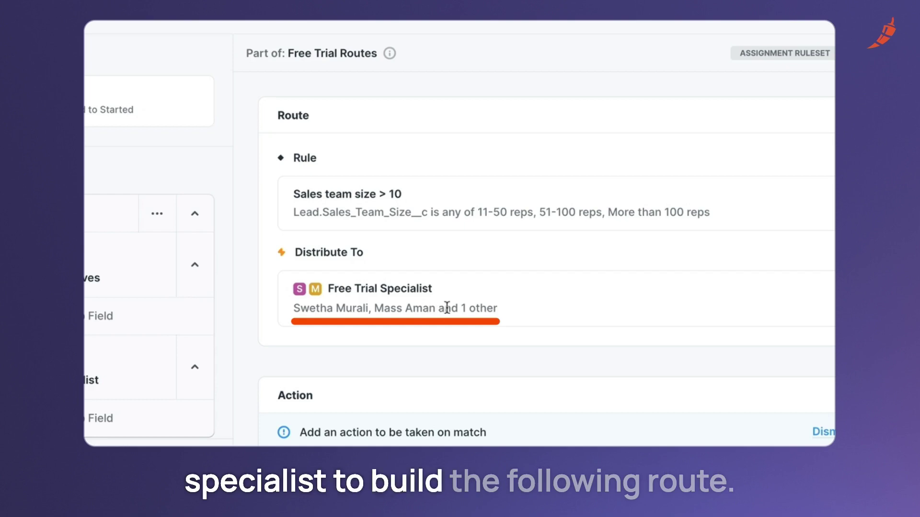
scroll(394, 314, down, 2)
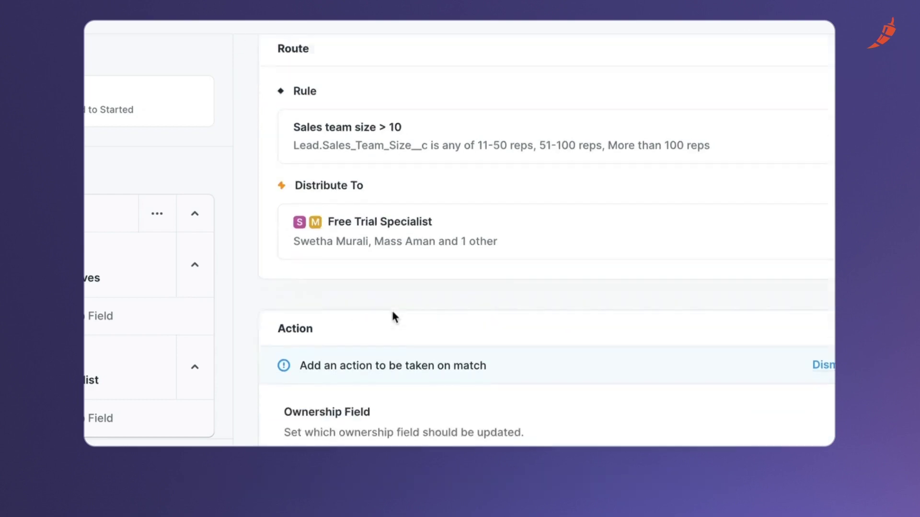
scroll(394, 318, down, 5)
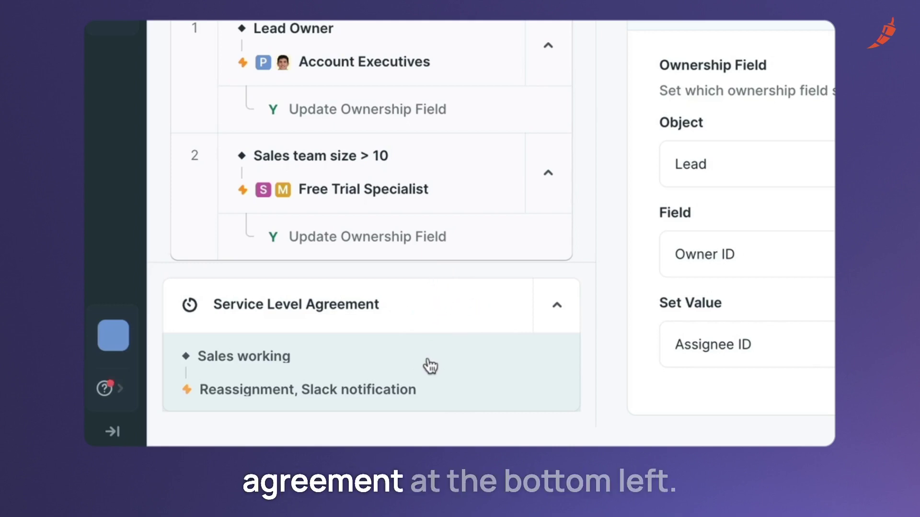
click(430, 367)
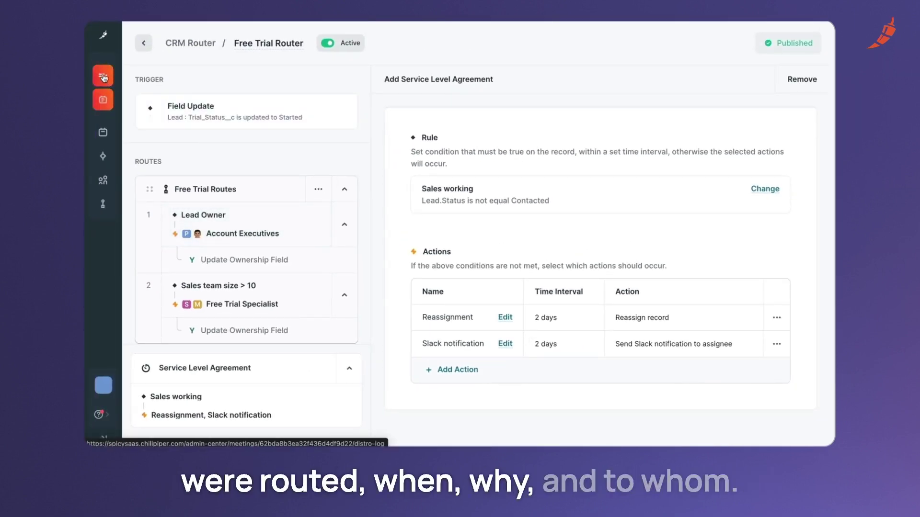
Step: Open the Free Trial Router's distribution log and set its distribution period to All time
click(103, 77)
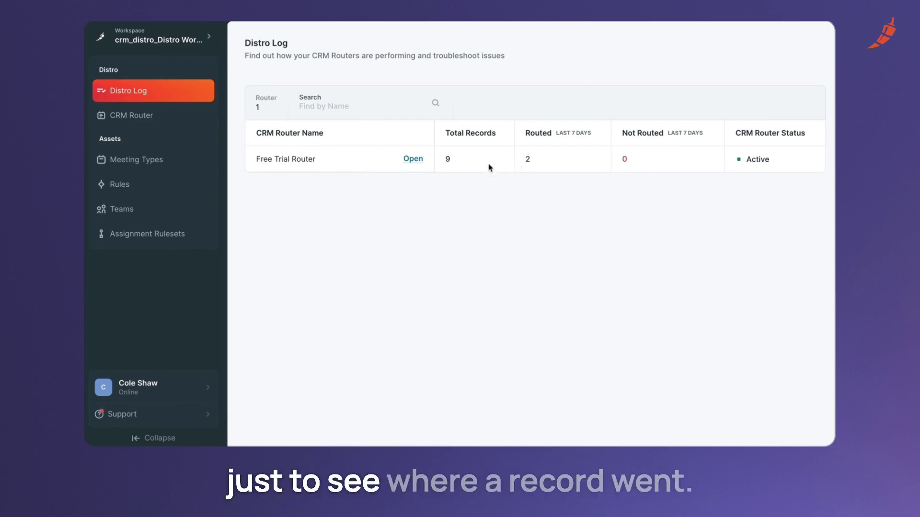
click(414, 162)
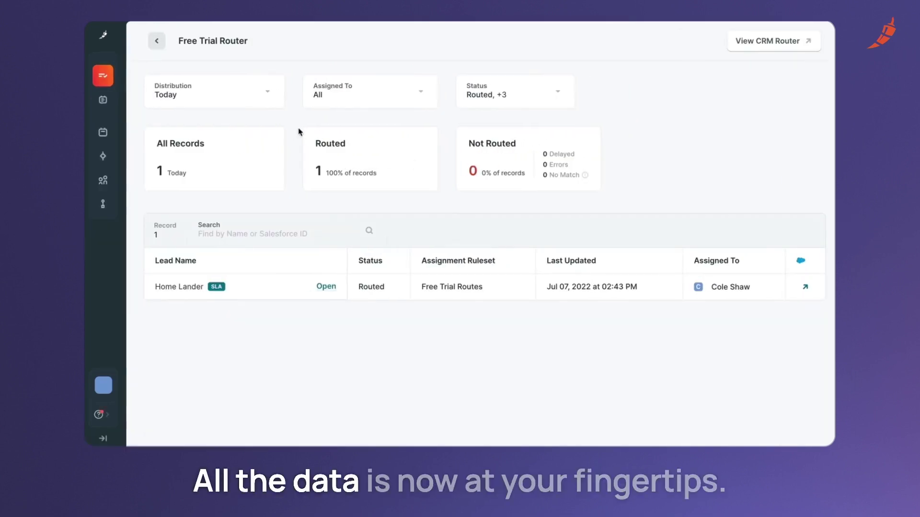
click(257, 96)
click(227, 131)
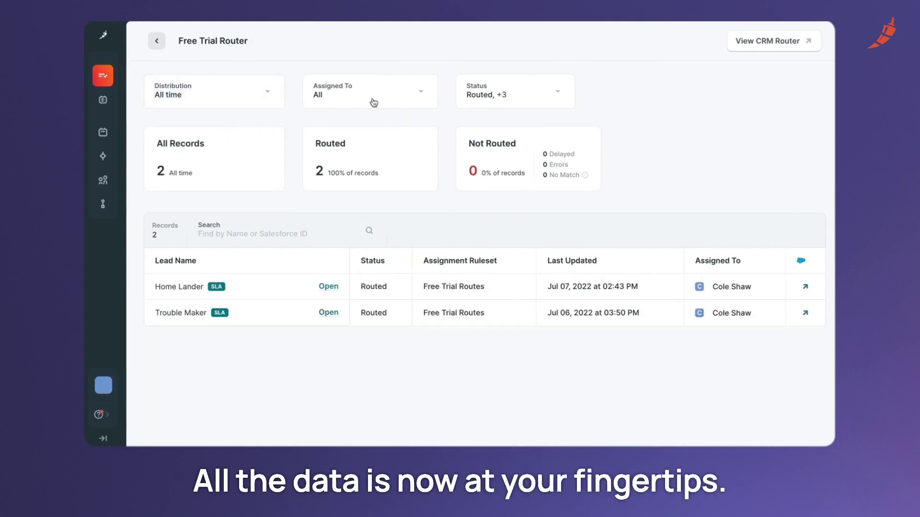
Step: Filter the log records to include every status
click(475, 97)
click(471, 127)
click(471, 128)
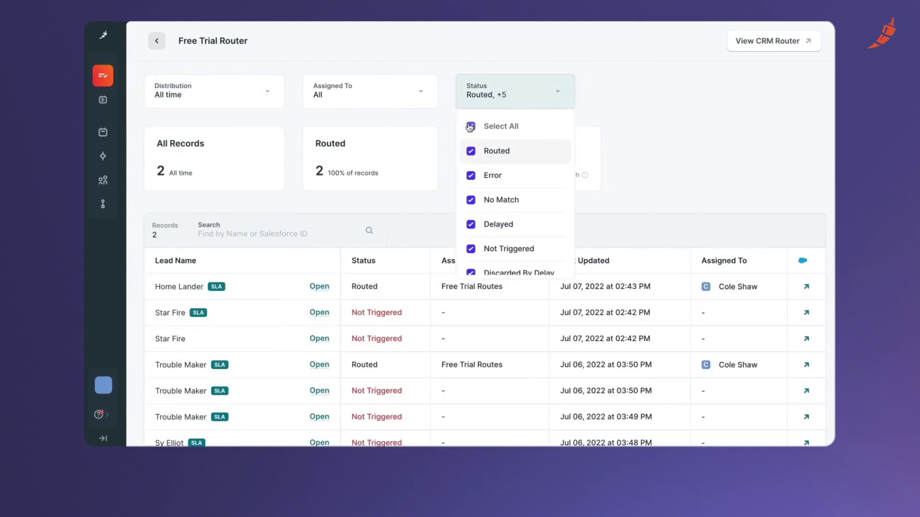
click(279, 291)
scroll(297, 277, down, 1)
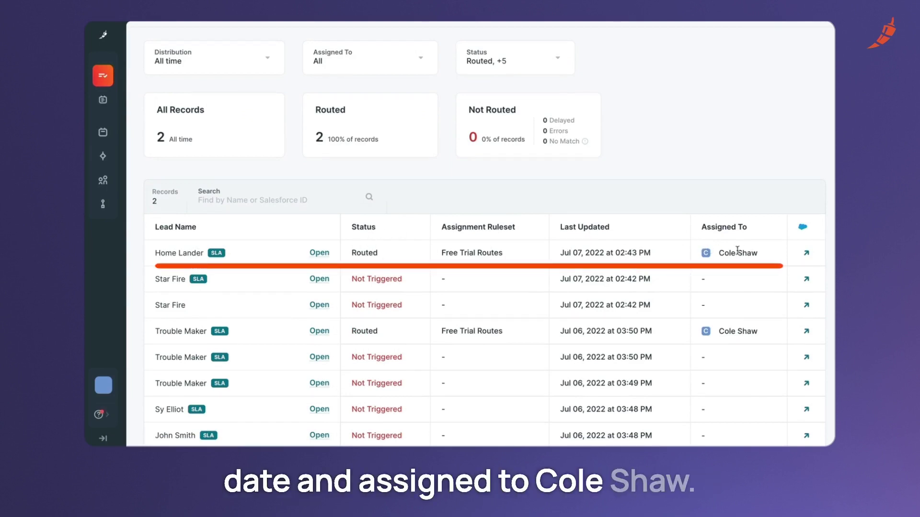
Step: Open the routed lead record from Jul 07, 2022 and examine its trigger match and route evaluation
click(322, 253)
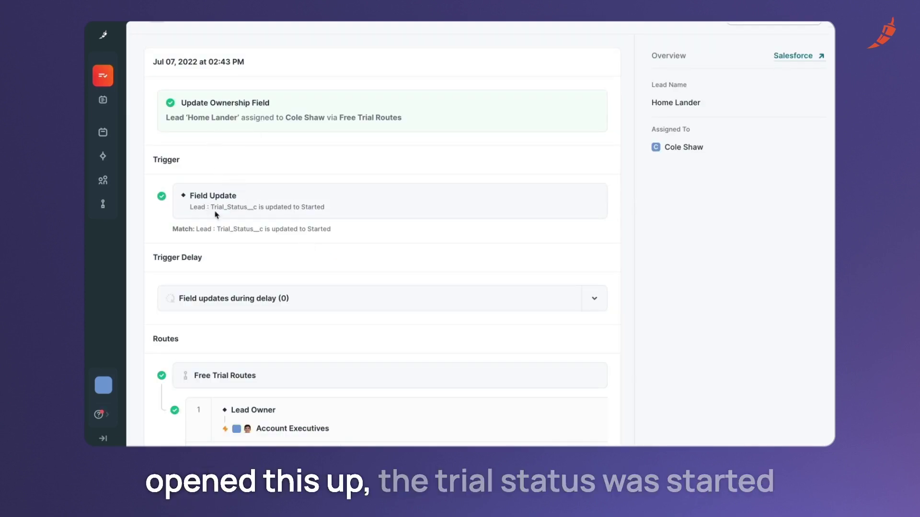
scroll(294, 233, down, 1)
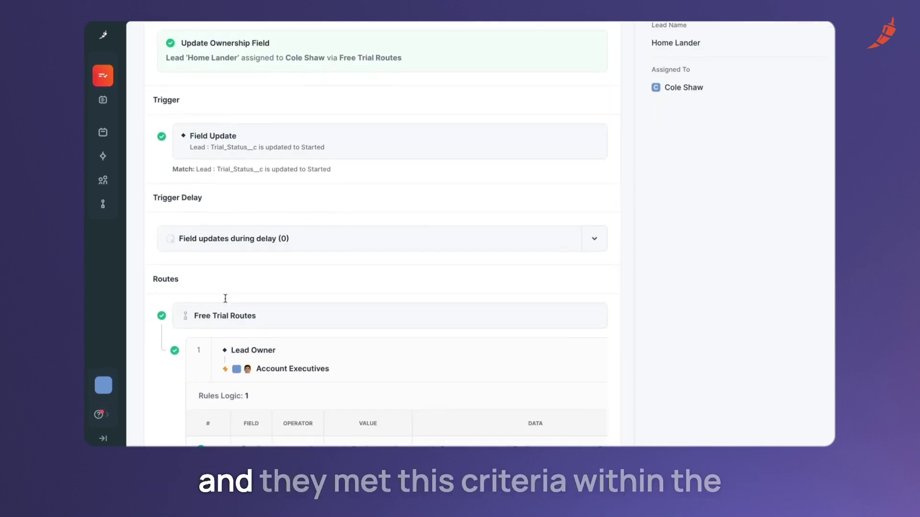
scroll(225, 298, down, 1)
scroll(272, 314, down, 1)
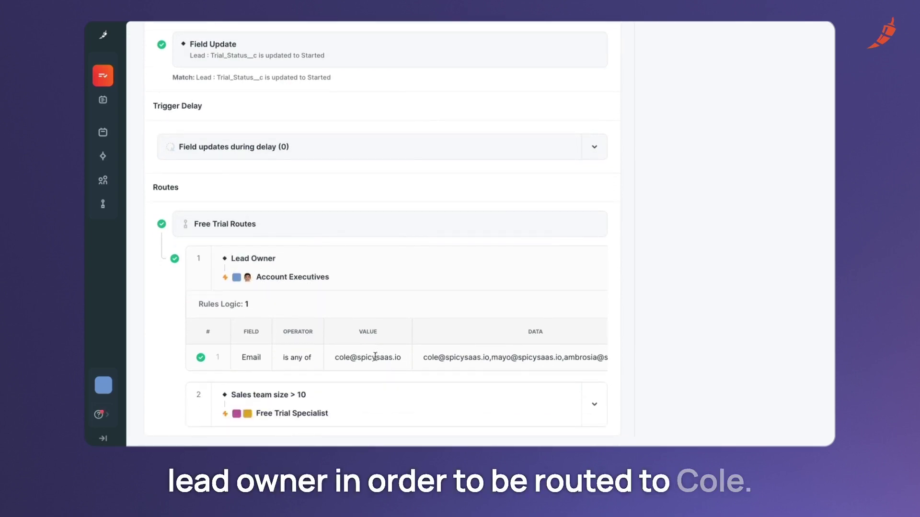
scroll(369, 331, up, 3)
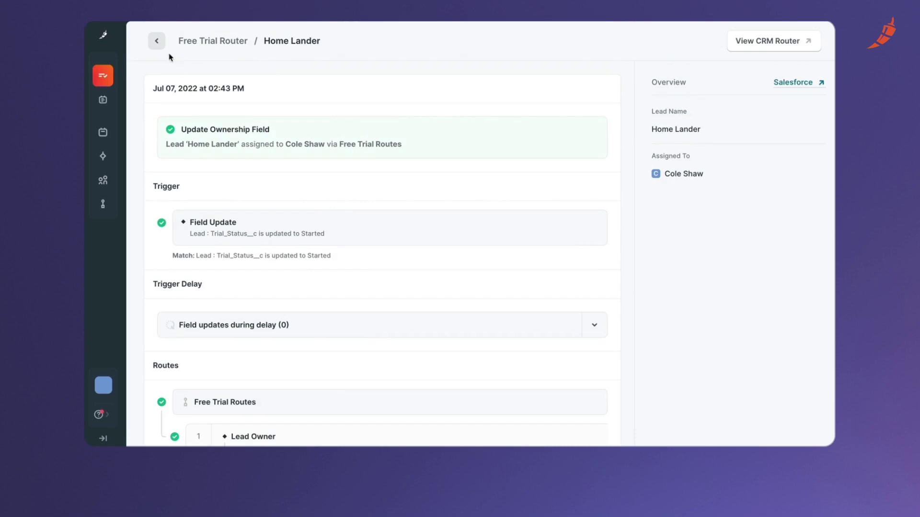
Step: Return to the Free Trial Router log and show records for All time with all statuses selected
click(157, 41)
click(262, 100)
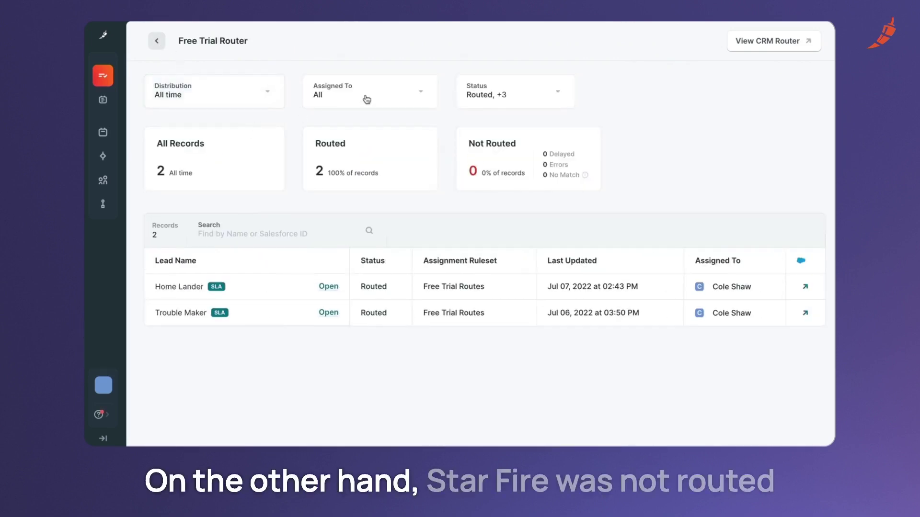
click(495, 107)
click(471, 127)
click(471, 127)
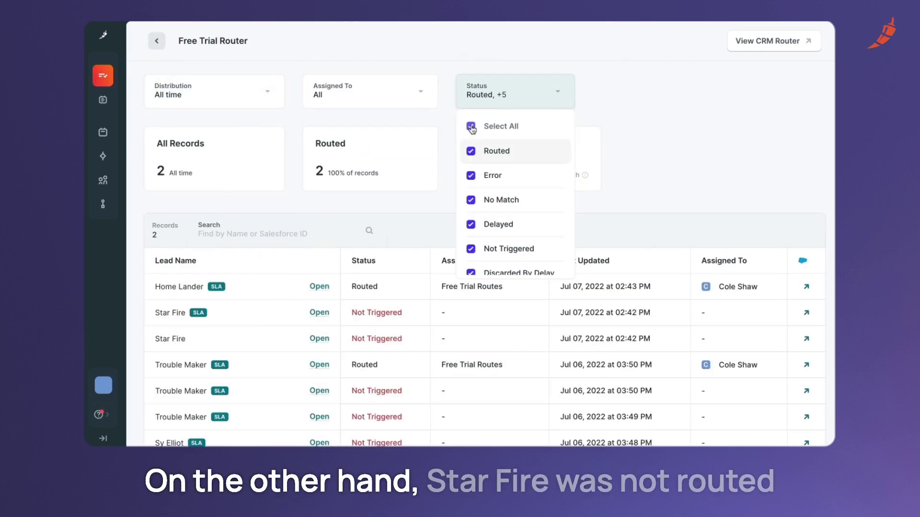
Step: Inspect the trigger result of the first Not Triggered lead record, and reopen the Free Trial Router's configuration
click(319, 313)
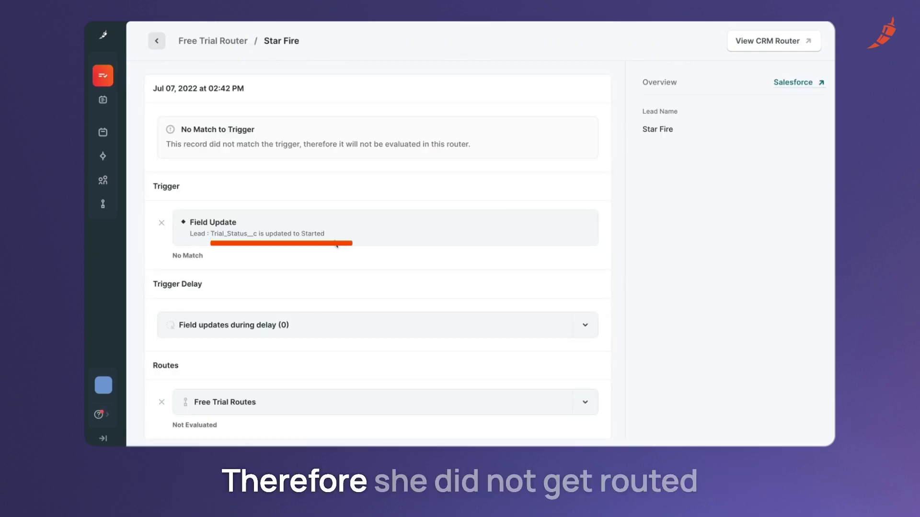
scroll(336, 244, down, 1)
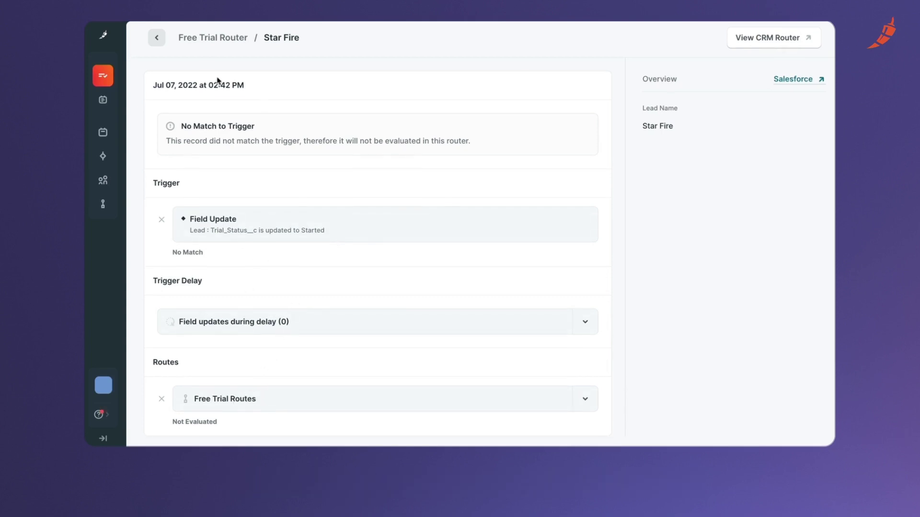
click(103, 100)
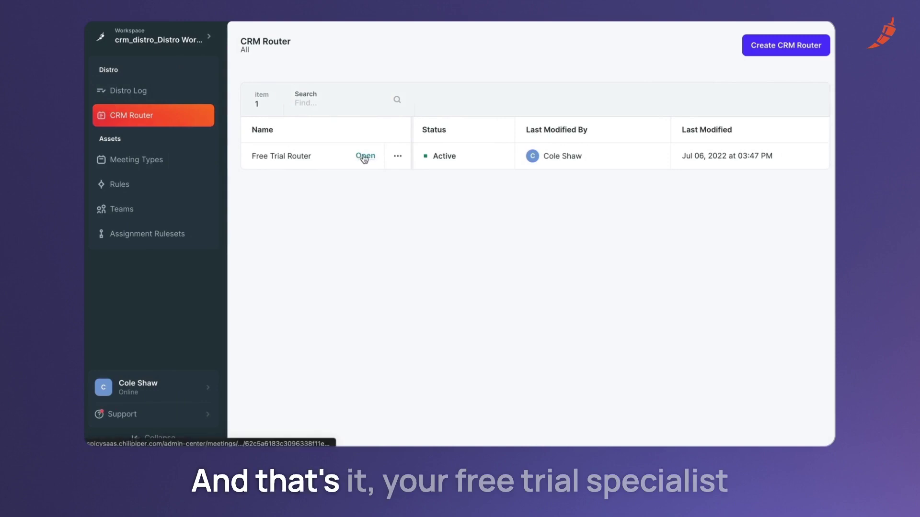
click(365, 156)
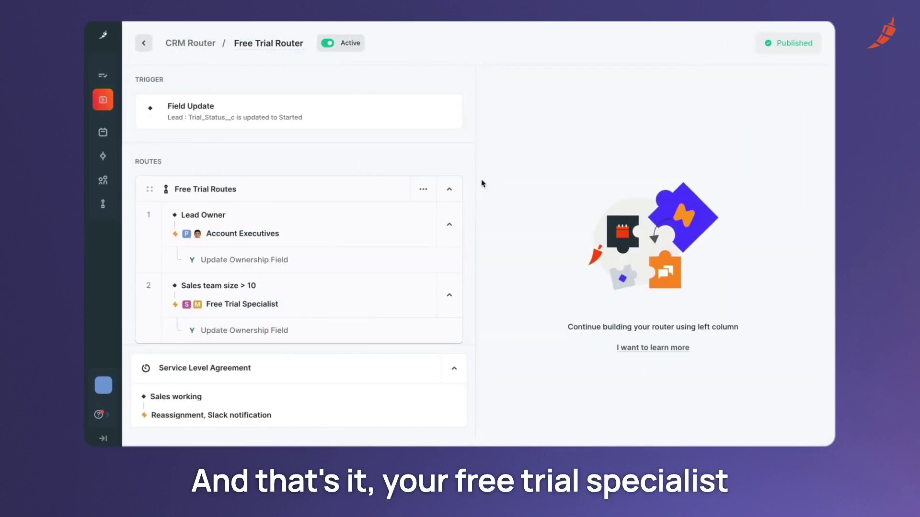